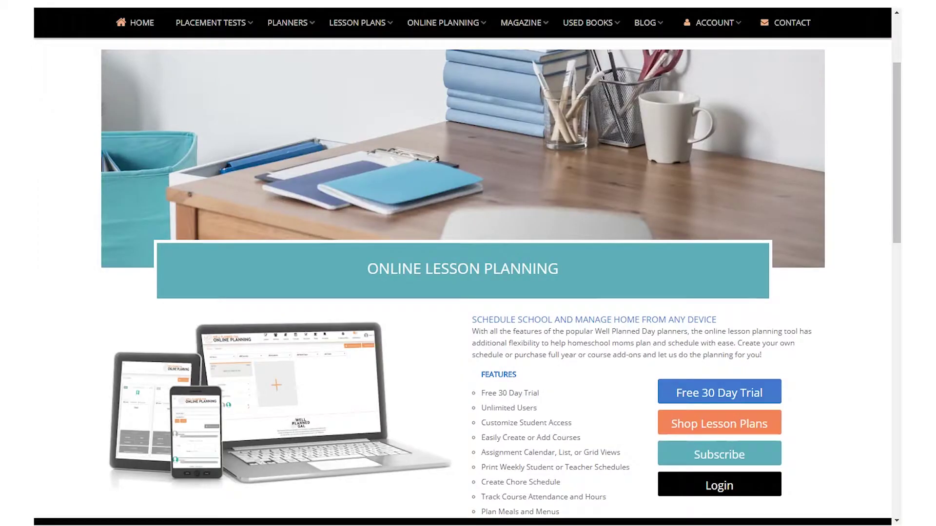
# Open the lesson plan add-ons shop from the online planning section of the site.
pyautogui.moveTo(460, 32)
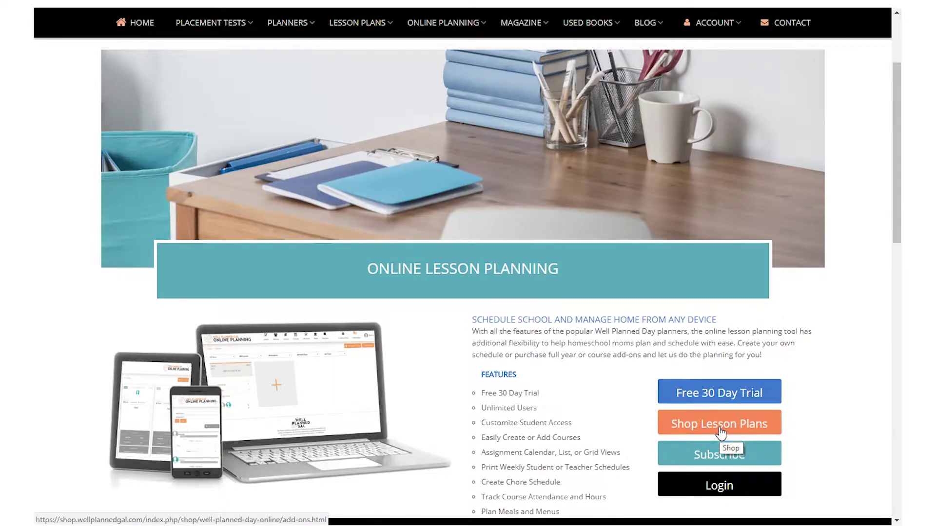
pyautogui.moveTo(488, 24)
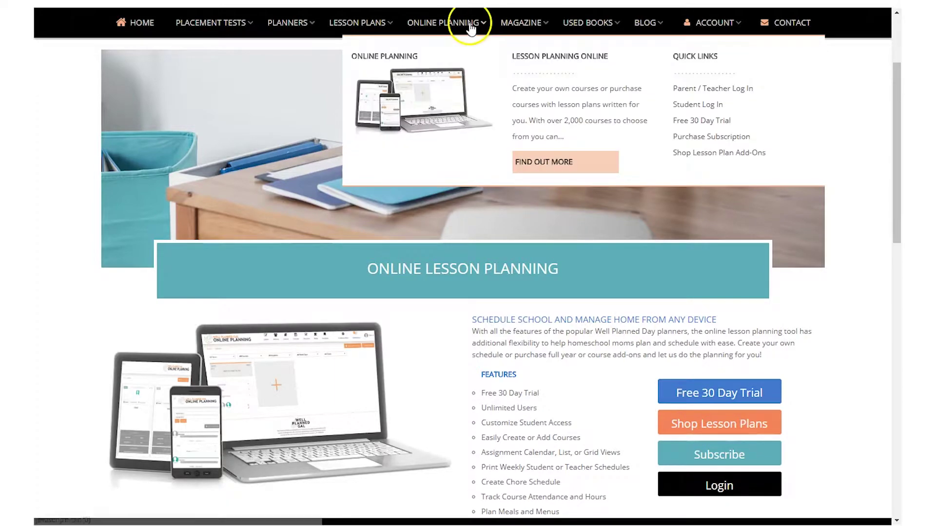
pyautogui.click(730, 155)
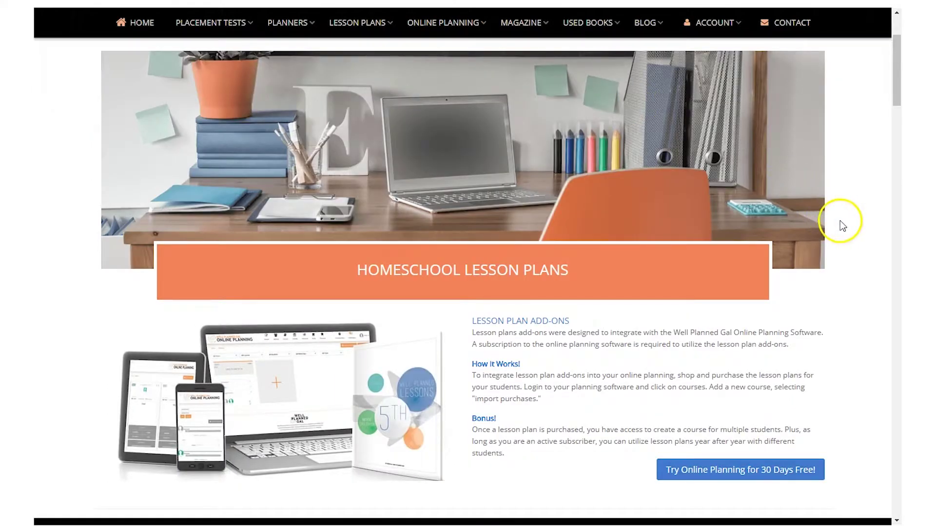
# Look over the complete school year plans and enhanced subject plans, including the grade choices offered for Math.
pyautogui.scroll(-6, 845, 224)
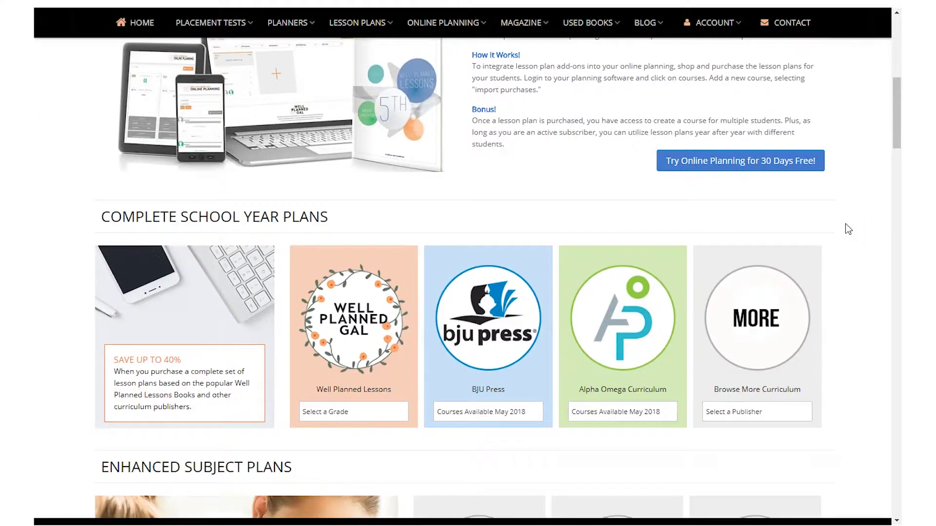
pyautogui.scroll(-1, 848, 229)
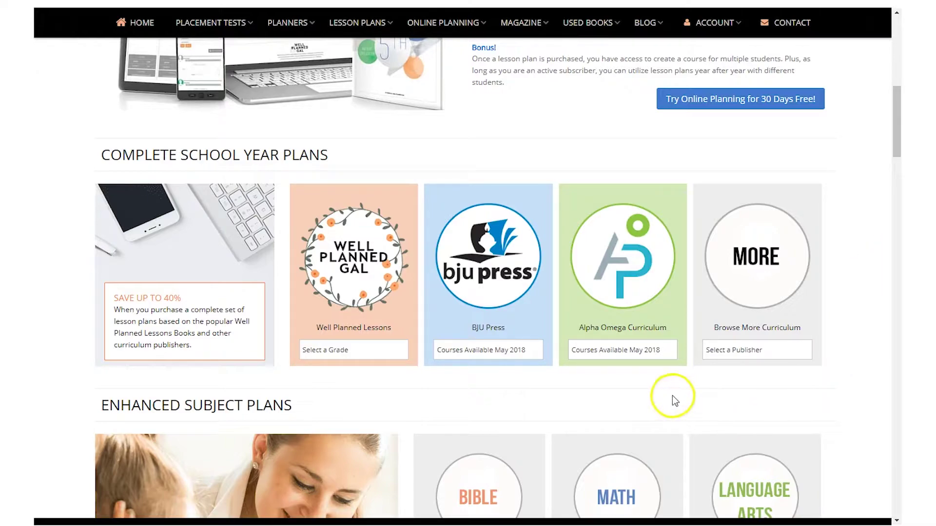
pyautogui.click(858, 333)
pyautogui.scroll(-4, 859, 334)
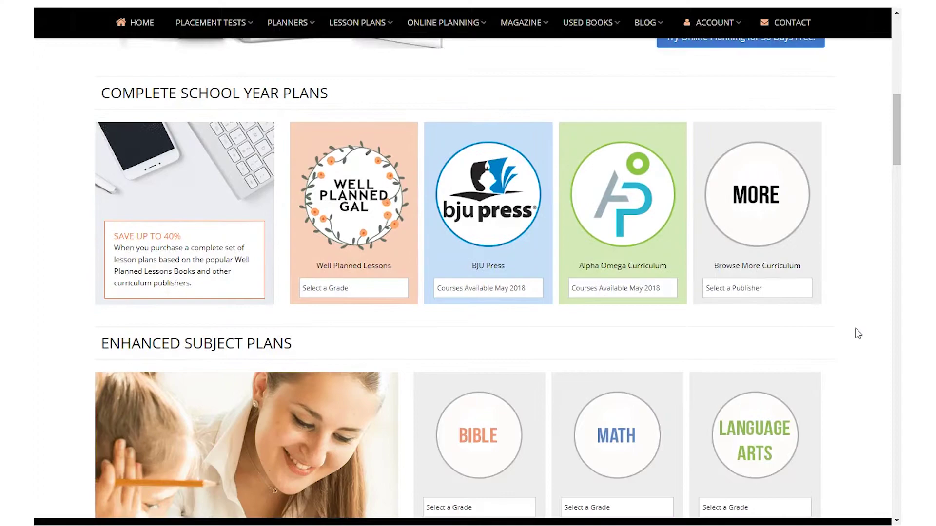
pyautogui.scroll(1, 858, 334)
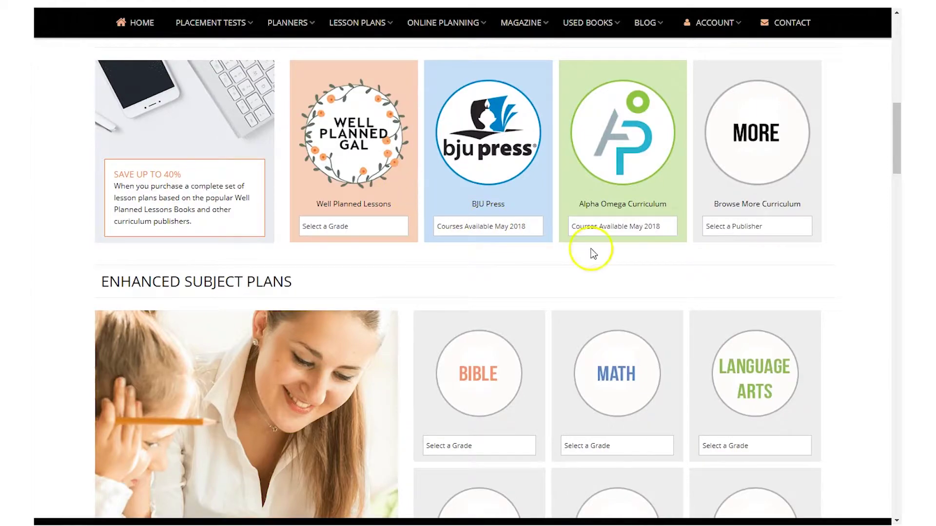
pyautogui.scroll(-1, 854, 243)
pyautogui.scroll(-2, 854, 242)
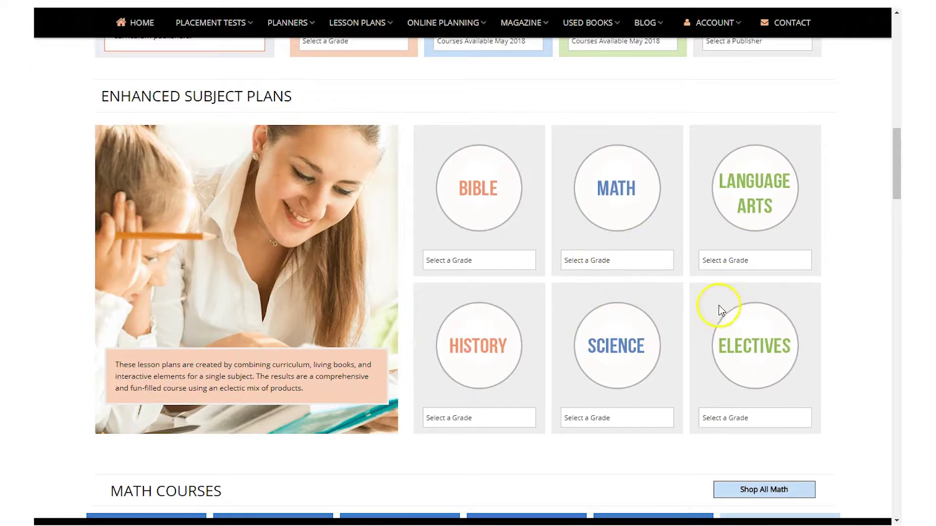
pyautogui.click(654, 263)
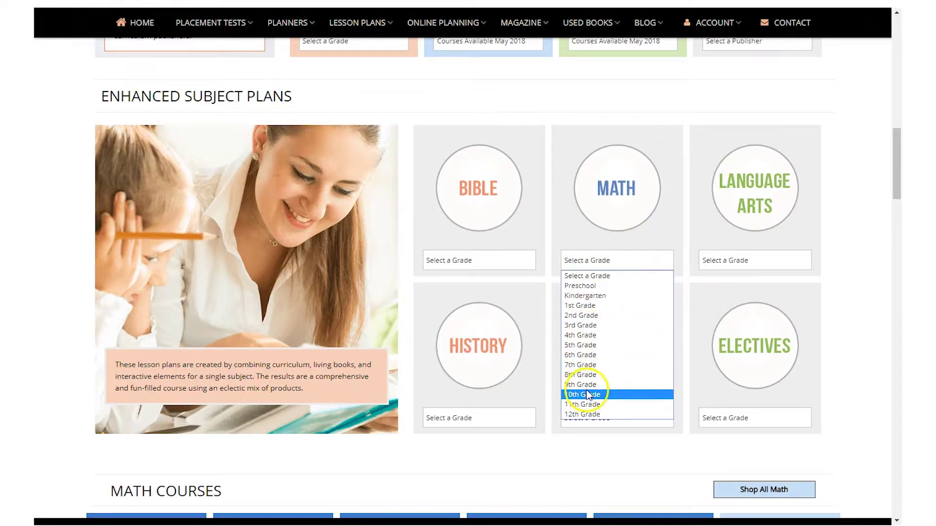
pyautogui.click(839, 231)
# Browse the individual math, history, language arts, science and elective courses offered by publisher.
pyautogui.scroll(-1, 841, 234)
pyautogui.scroll(-4, 843, 236)
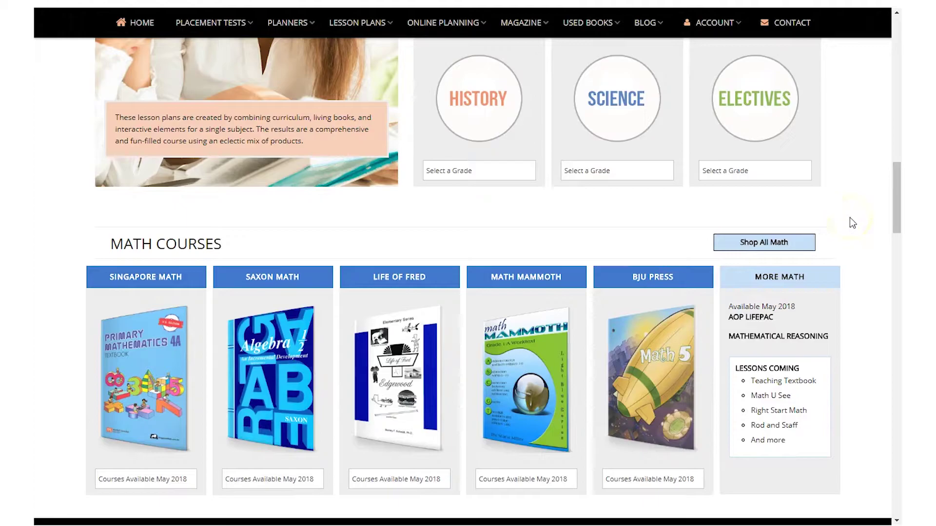
pyautogui.scroll(-1, 851, 219)
pyautogui.scroll(-1, 850, 219)
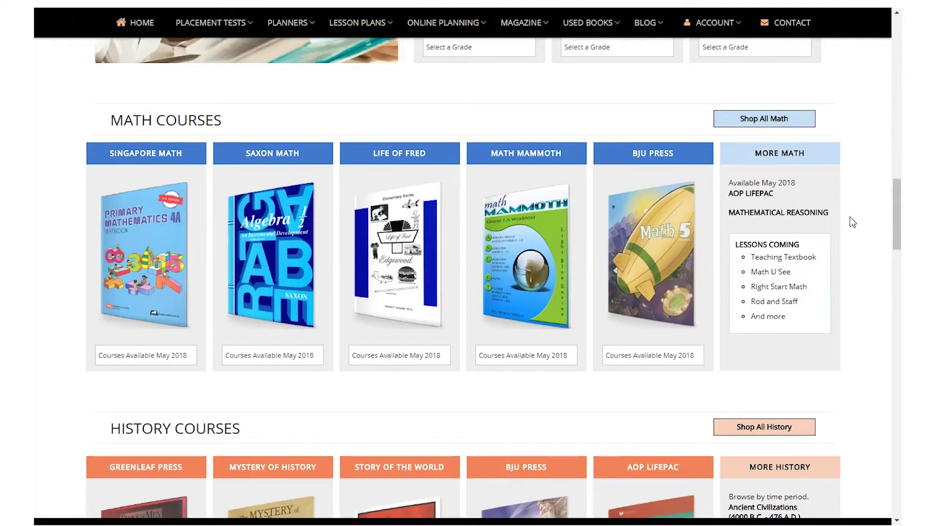
pyautogui.scroll(-3, 850, 219)
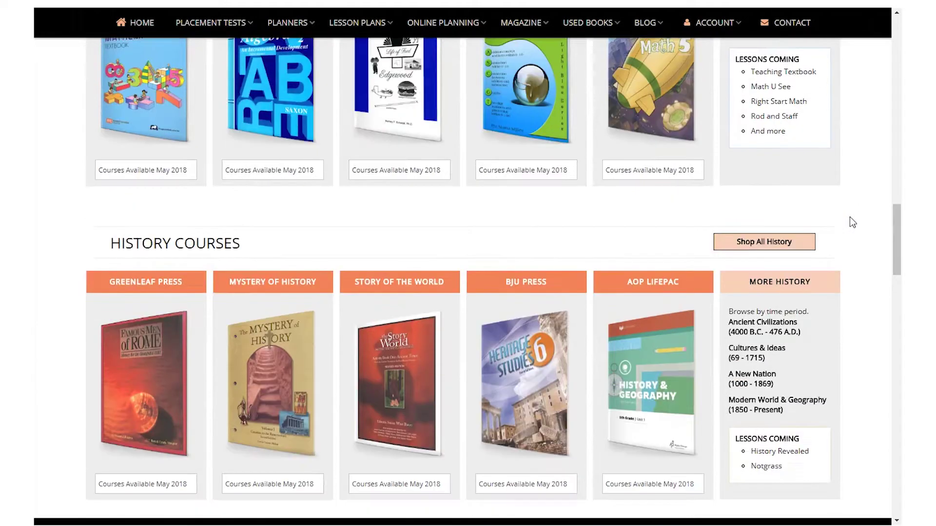
pyautogui.scroll(-5, 850, 219)
pyautogui.scroll(-3, 850, 219)
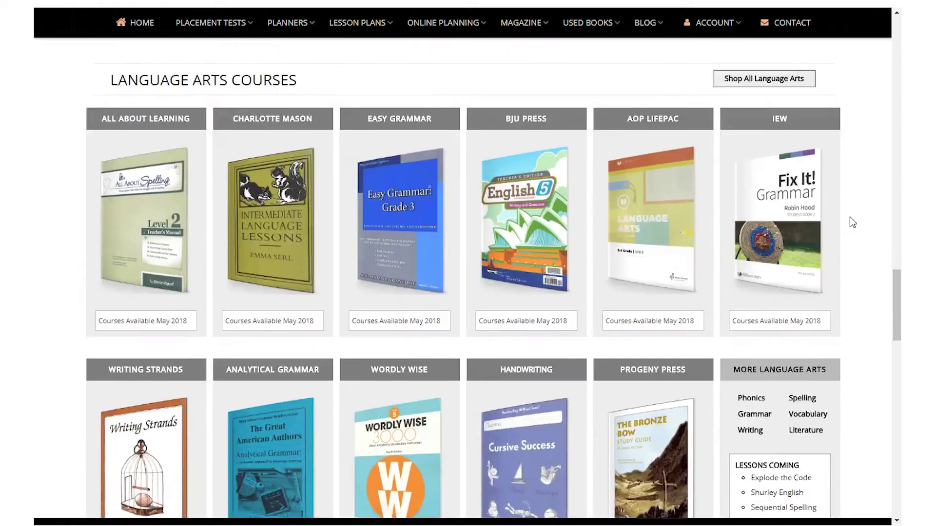
pyautogui.scroll(-5, 850, 217)
pyautogui.scroll(-7, 850, 217)
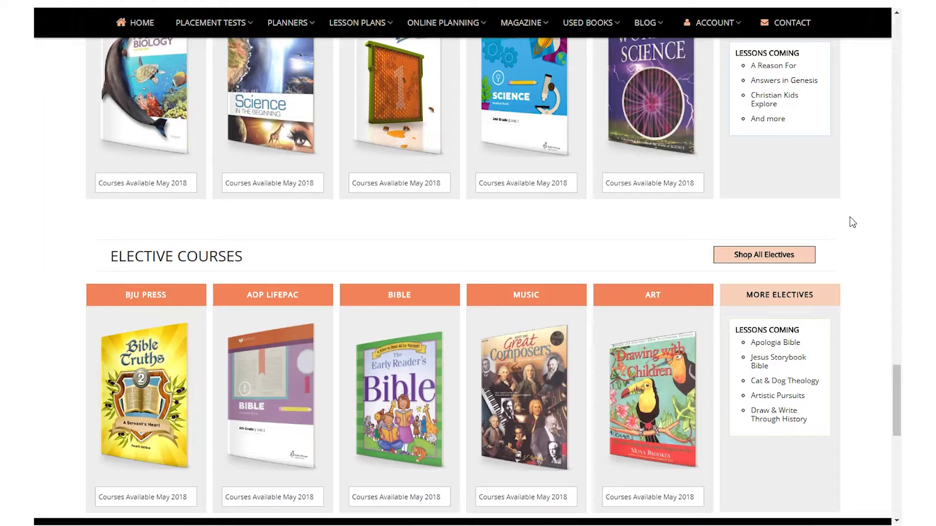
pyautogui.scroll(5, 850, 217)
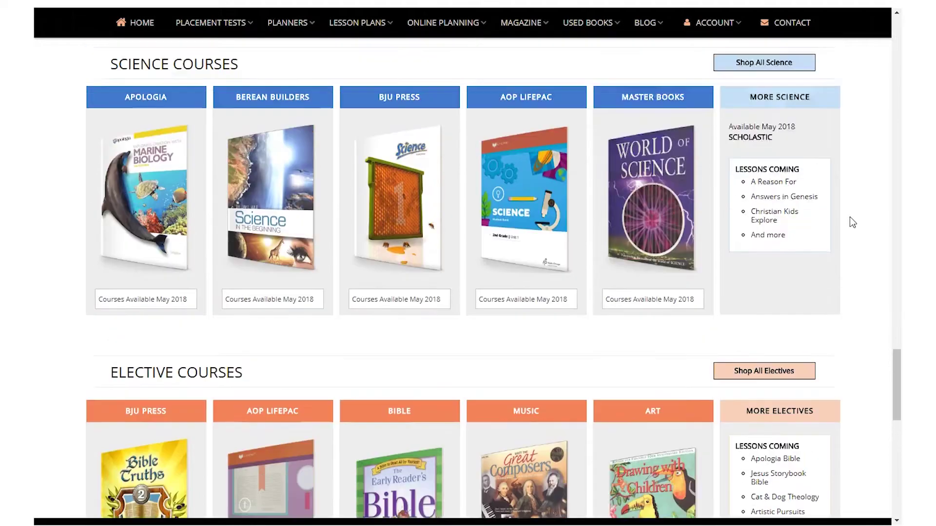
pyautogui.scroll(10, 854, 225)
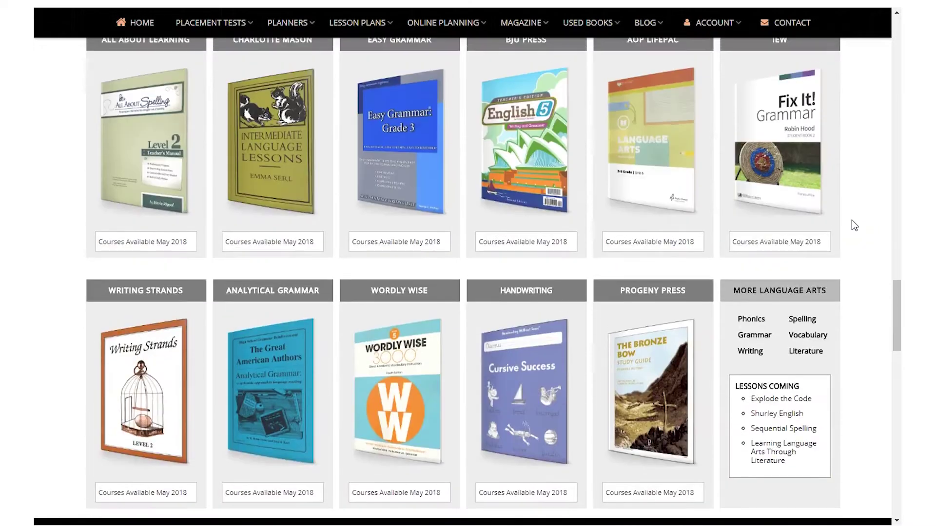
pyautogui.scroll(20, 854, 225)
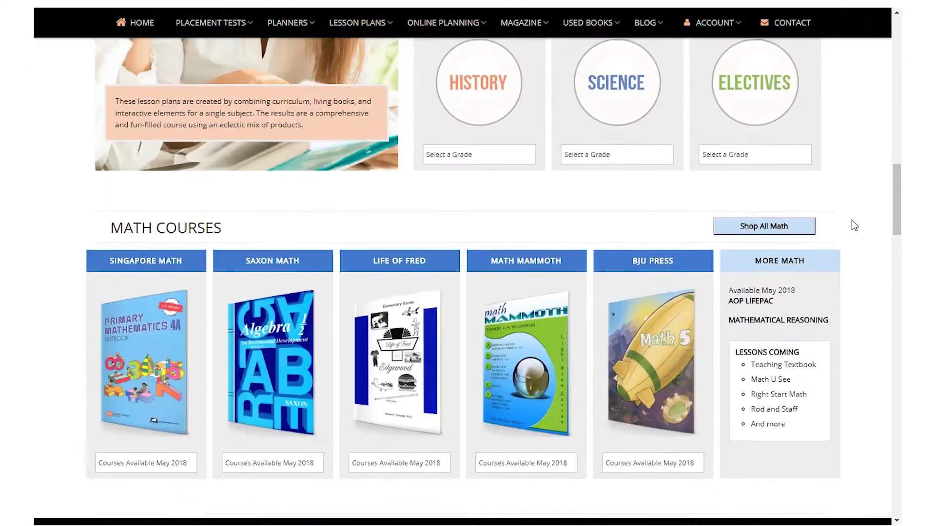
pyautogui.scroll(4, 854, 226)
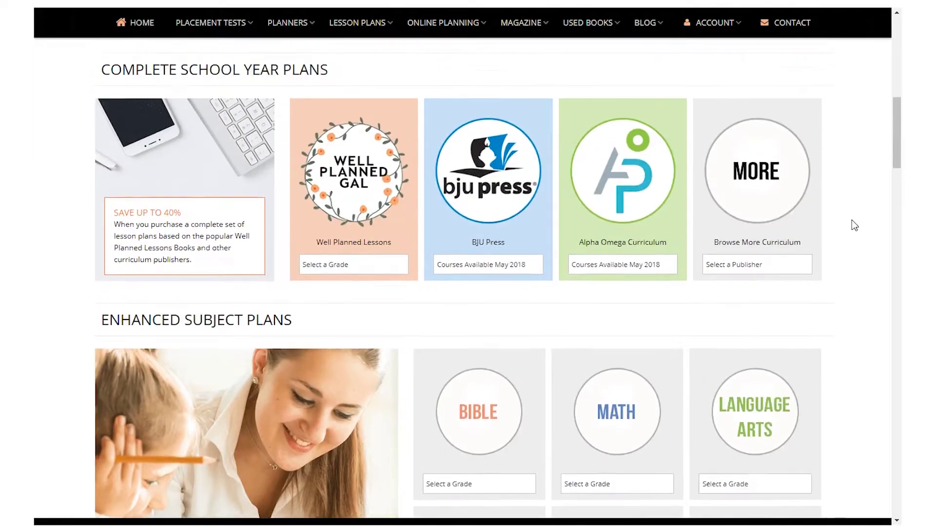
# List the complete year Well Planned Lessons plans for 2nd Grade.
pyautogui.scroll(-2, 825, 230)
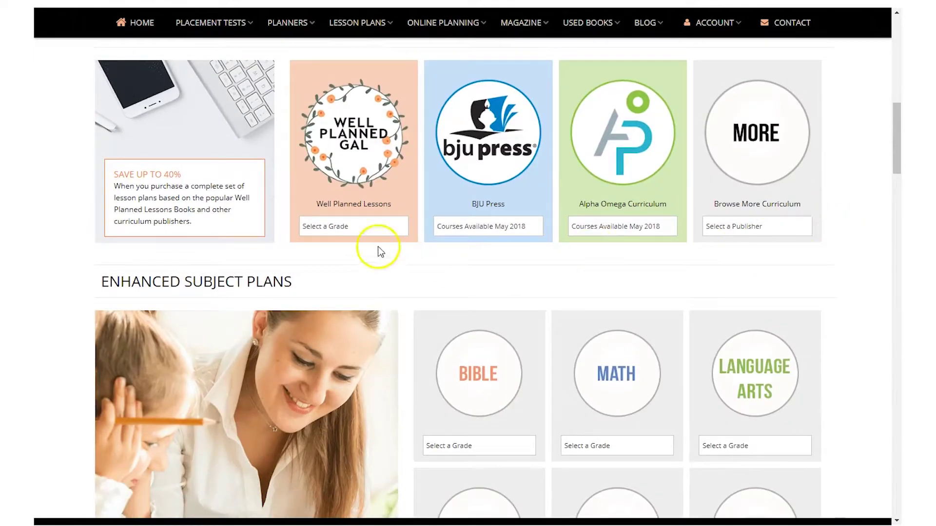
pyautogui.click(372, 231)
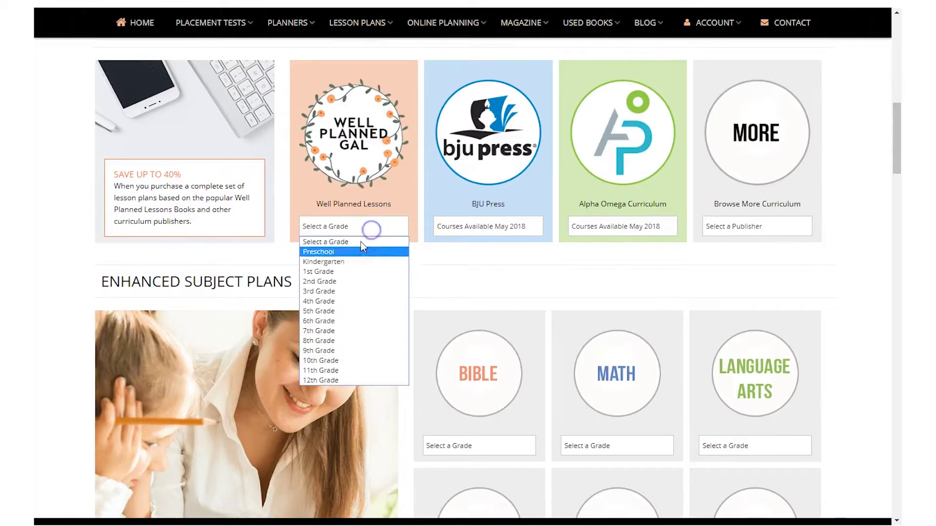
pyautogui.click(333, 284)
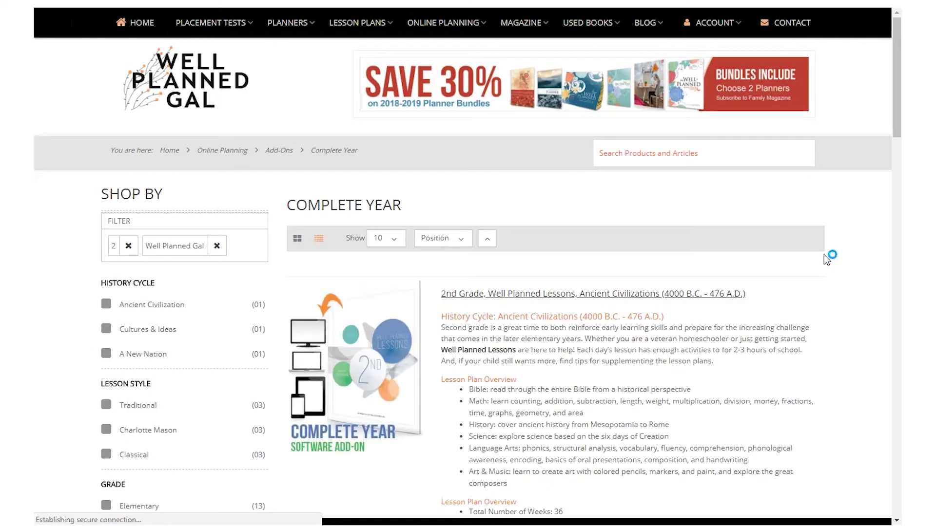
# Review the 2nd Grade complete year plans and open the product page for A New Nation (1000 - 1869).
pyautogui.scroll(-1, 826, 247)
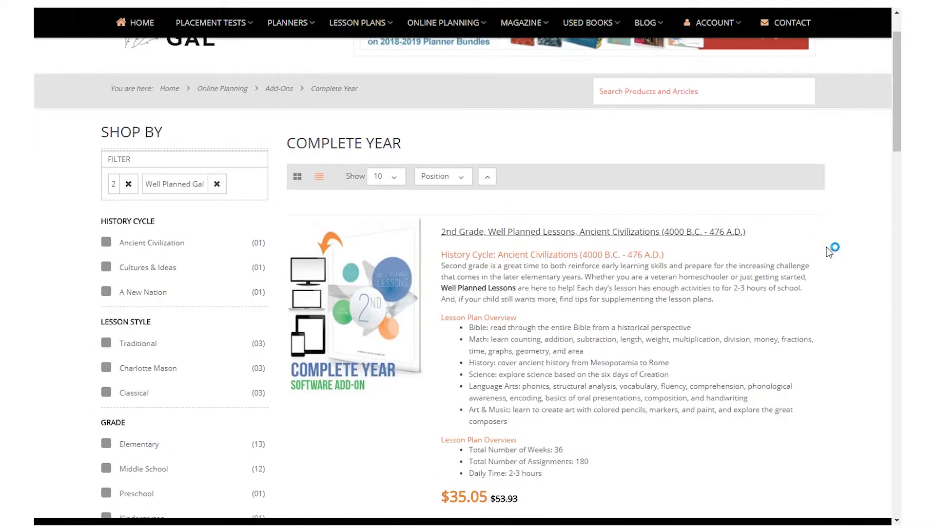
pyautogui.scroll(-2, 826, 248)
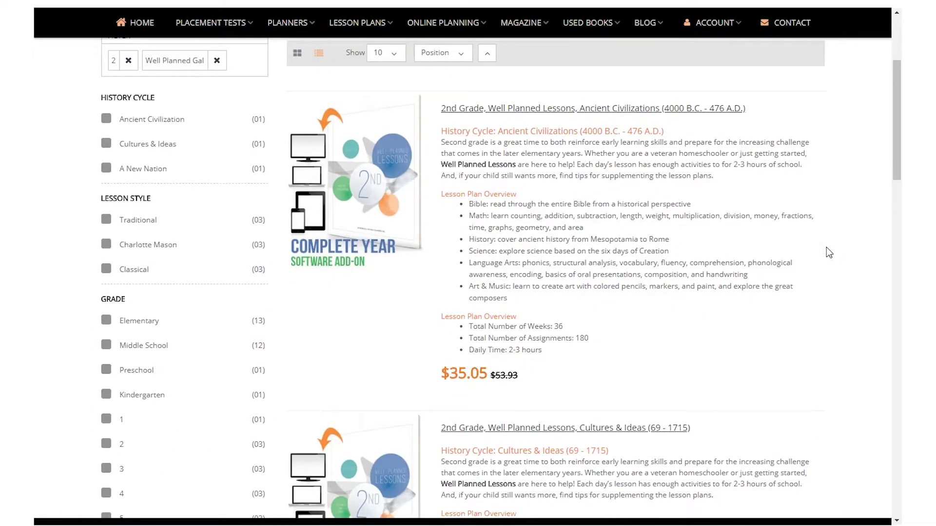
pyautogui.scroll(-4, 826, 248)
pyautogui.scroll(-7, 827, 248)
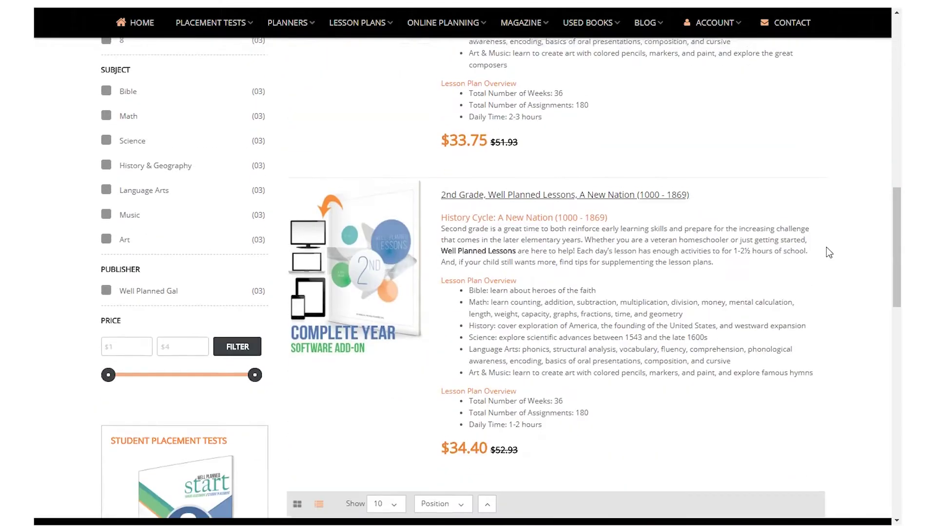
pyautogui.scroll(3, 825, 252)
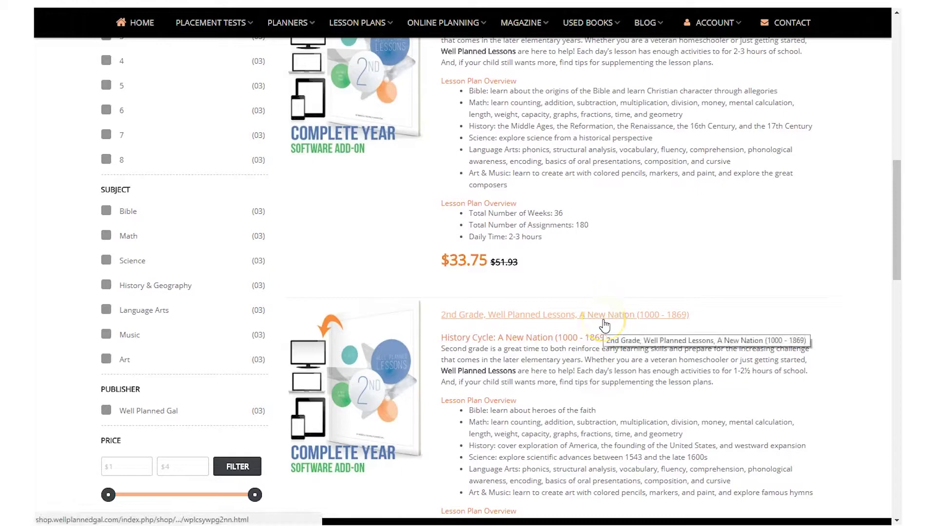
pyautogui.click(604, 322)
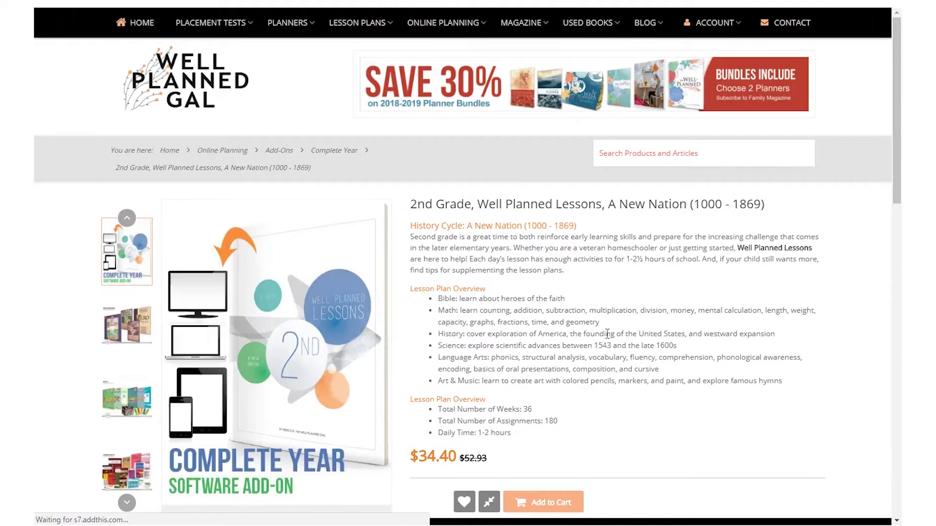
pyautogui.click(607, 317)
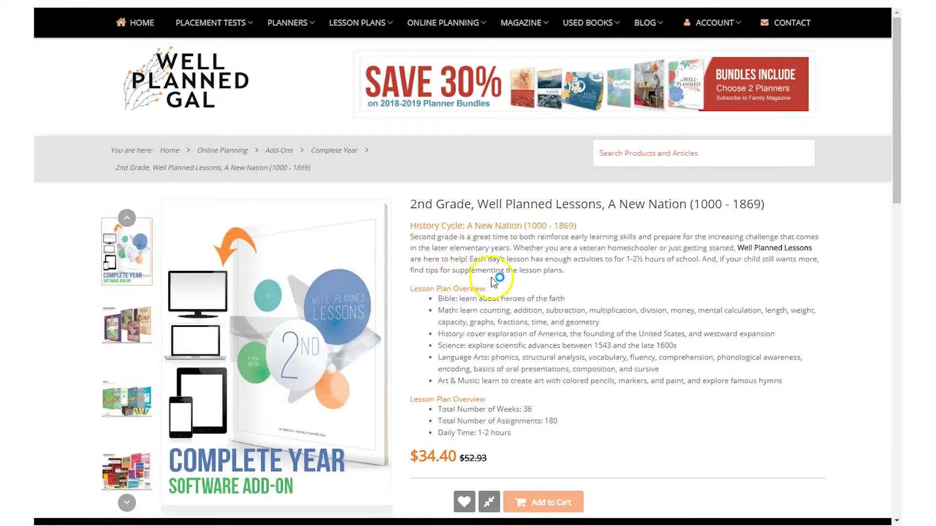
# View the sample of daily lesson plans for this 2nd Grade add-on.
pyautogui.scroll(-1, 483, 271)
pyautogui.scroll(-3, 450, 307)
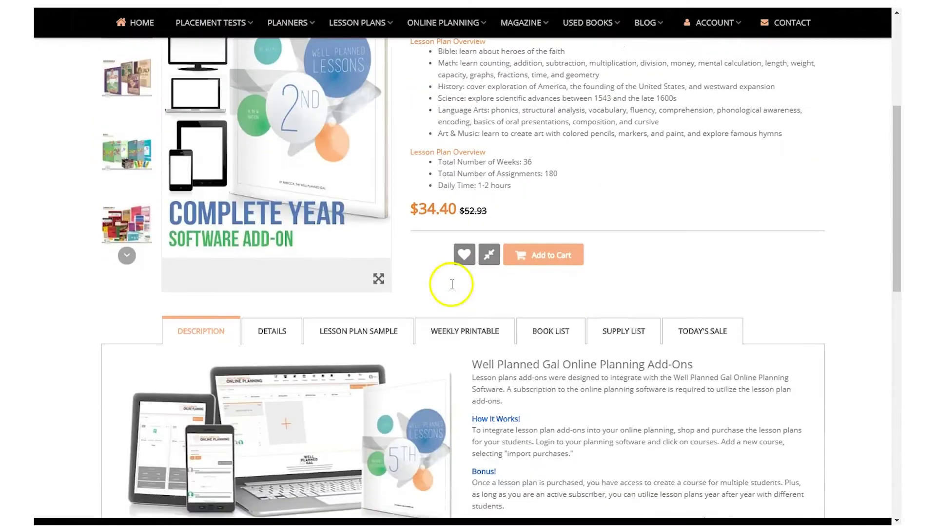
pyautogui.scroll(-1, 423, 334)
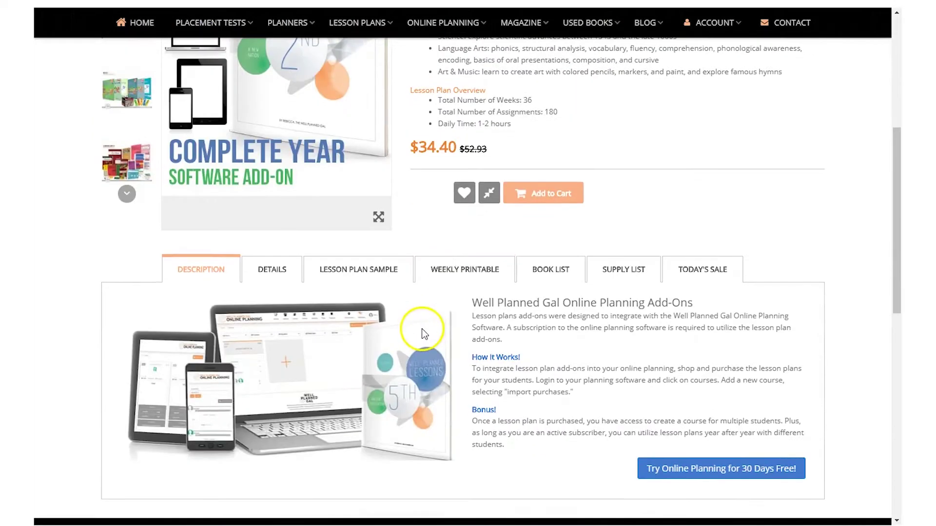
pyautogui.click(324, 269)
pyautogui.scroll(-1, 439, 308)
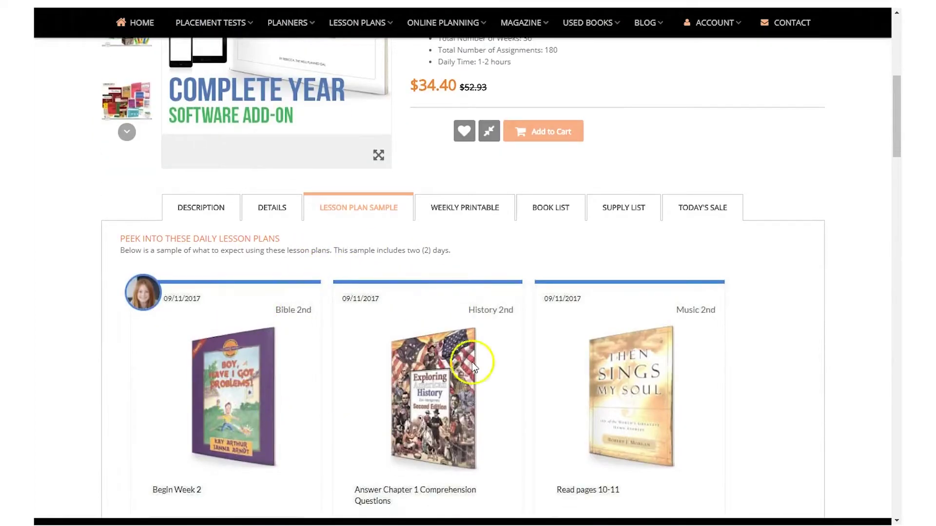
pyautogui.scroll(-2, 373, 356)
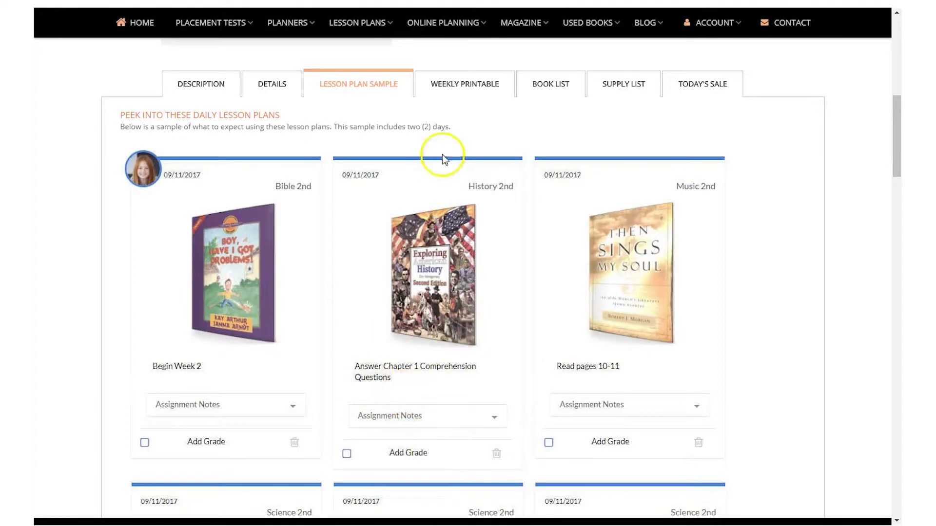
# View the sample weekly printable of student assignments.
pyautogui.click(470, 87)
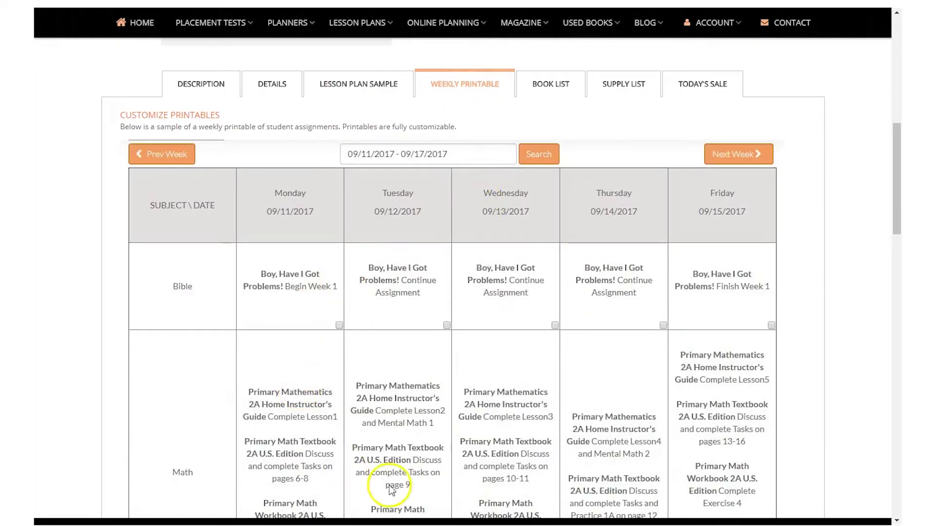
pyautogui.scroll(-4, 486, 437)
pyautogui.scroll(4, 487, 437)
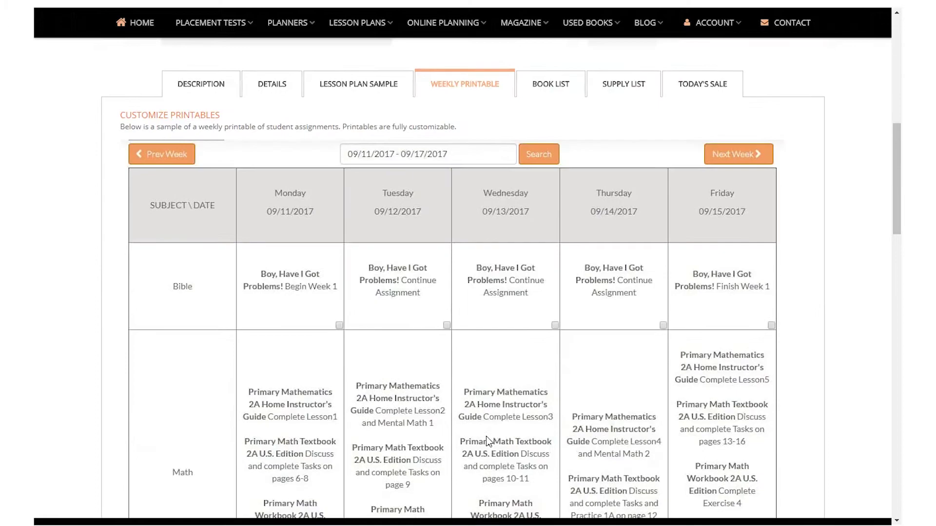
pyautogui.scroll(4, 486, 437)
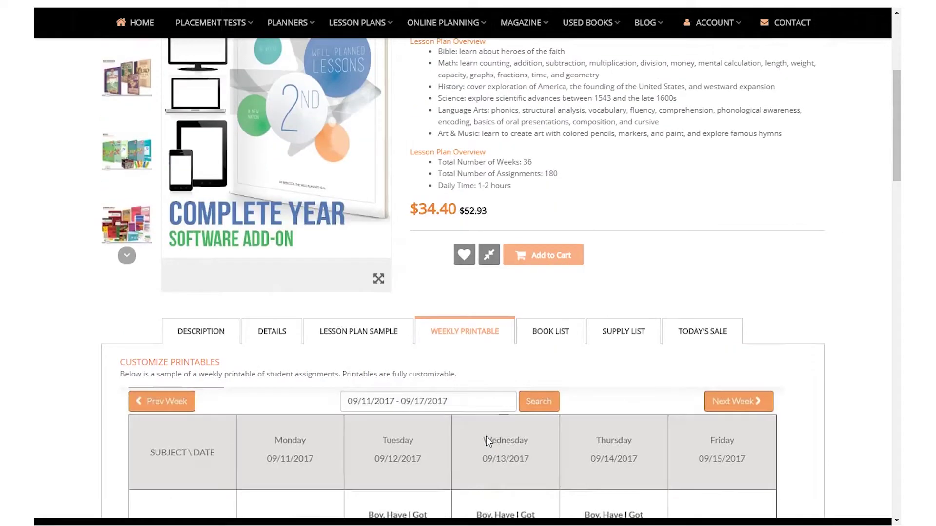
# Show the list of books used in this lesson plan.
pyautogui.click(537, 341)
pyautogui.scroll(-2, 535, 351)
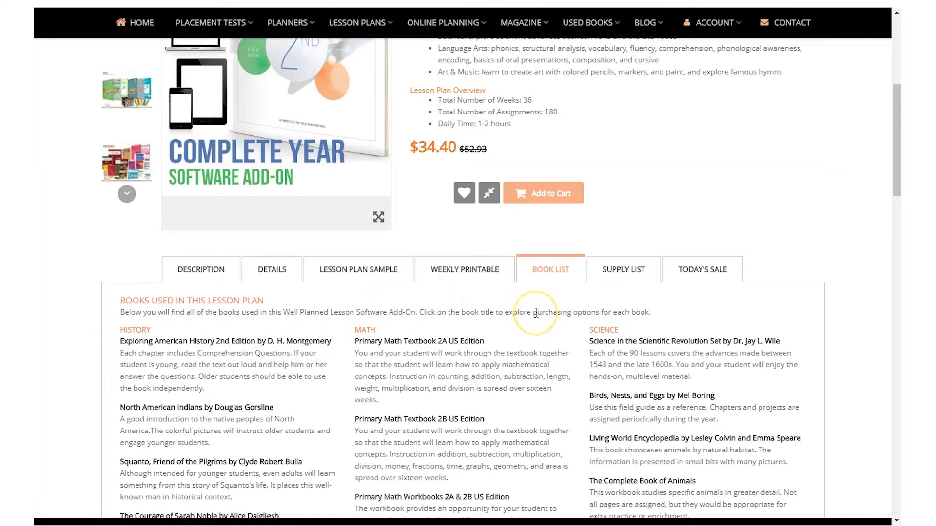
# View the supply list and the daily lesson plan sample, and return to the 2nd Grade product overview.
pyautogui.click(611, 276)
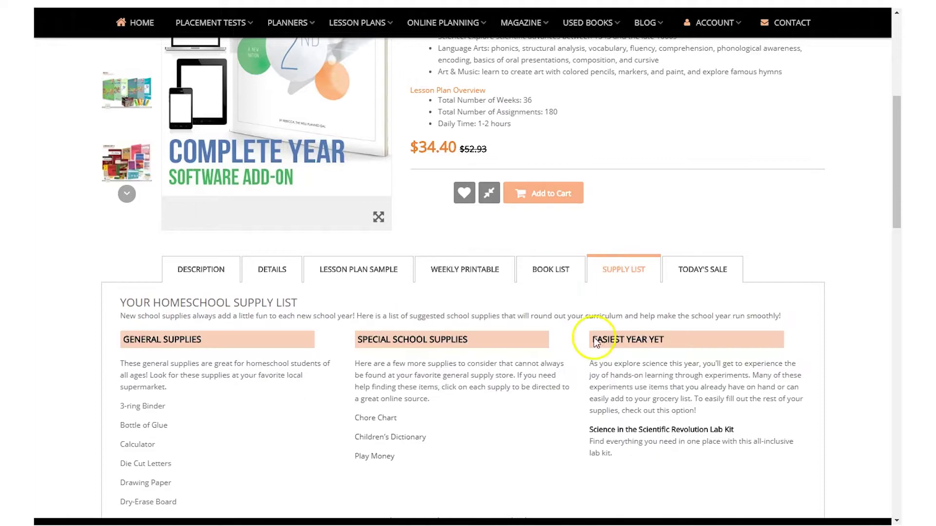
pyautogui.click(337, 275)
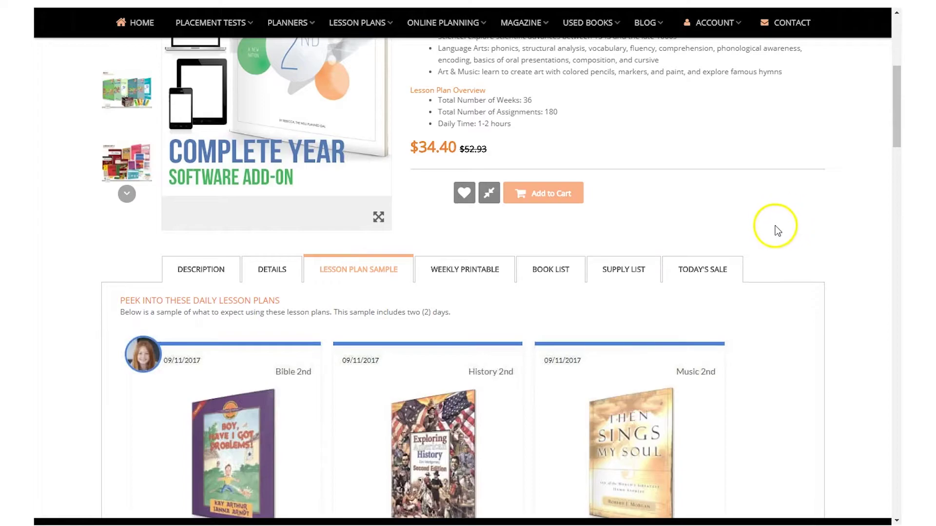
pyautogui.scroll(1, 783, 227)
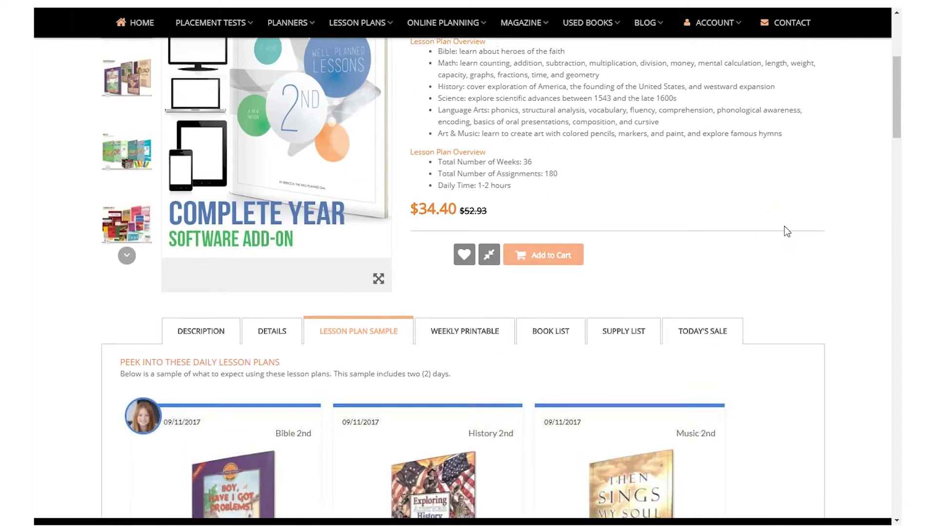
pyautogui.scroll(3, 785, 226)
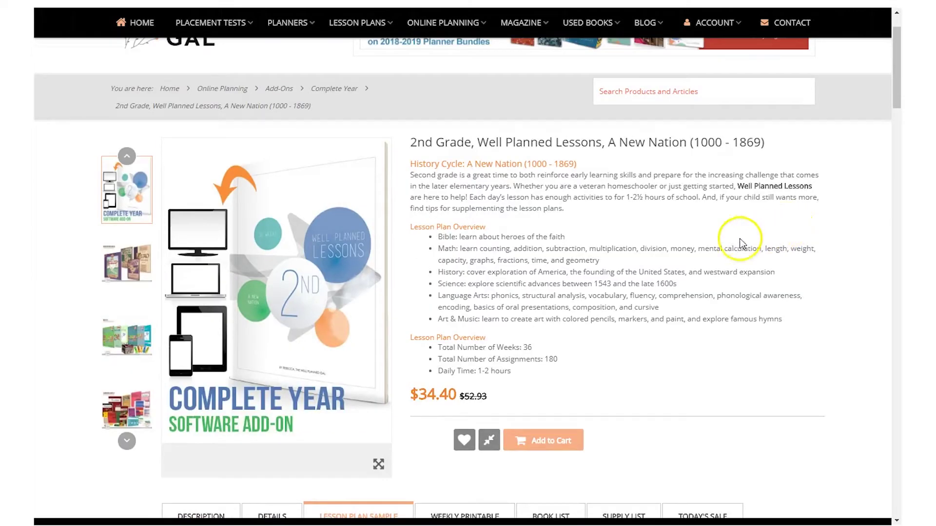
pyautogui.scroll(1, 700, 240)
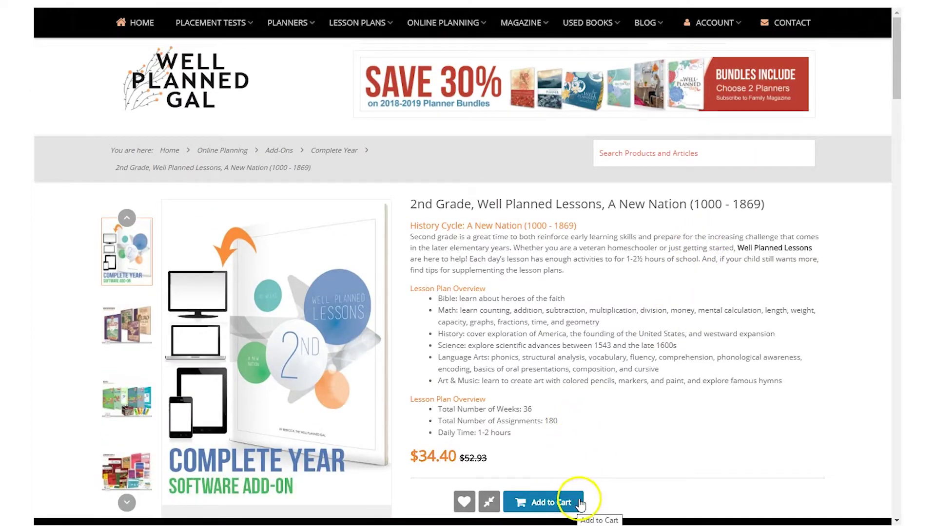
pyautogui.scroll(-1, 603, 372)
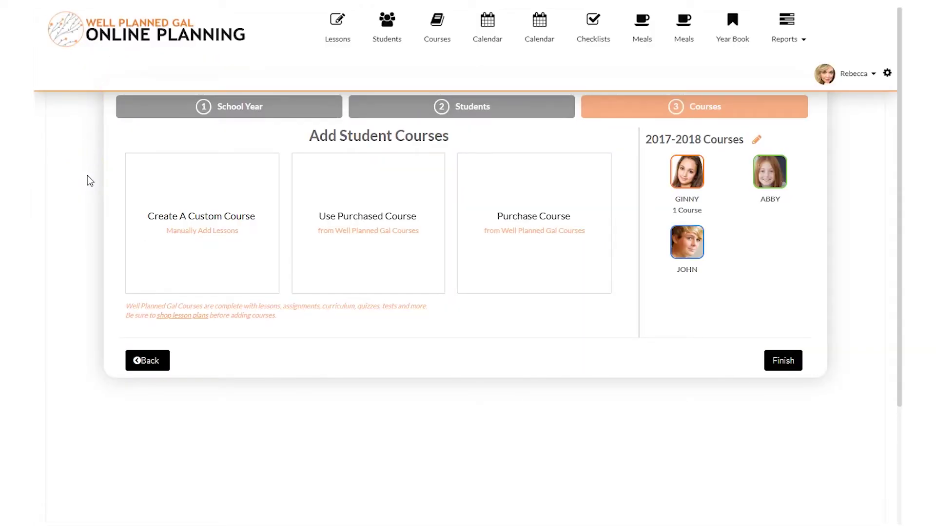
# Use a purchased course, filter the purchased courses to grade 2, and select the first Math: 2nd Grade, Well Planned Lessons entry.
pyautogui.click(376, 225)
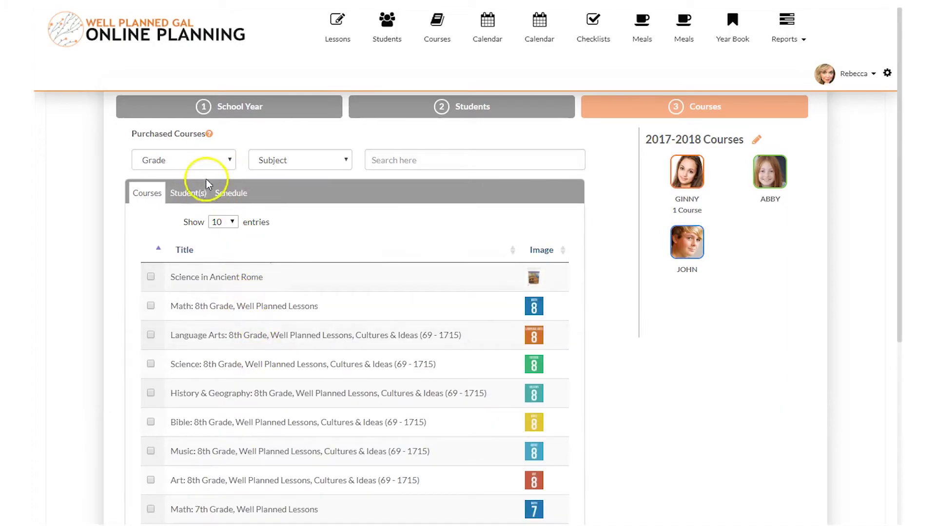
pyautogui.click(200, 161)
pyautogui.click(169, 221)
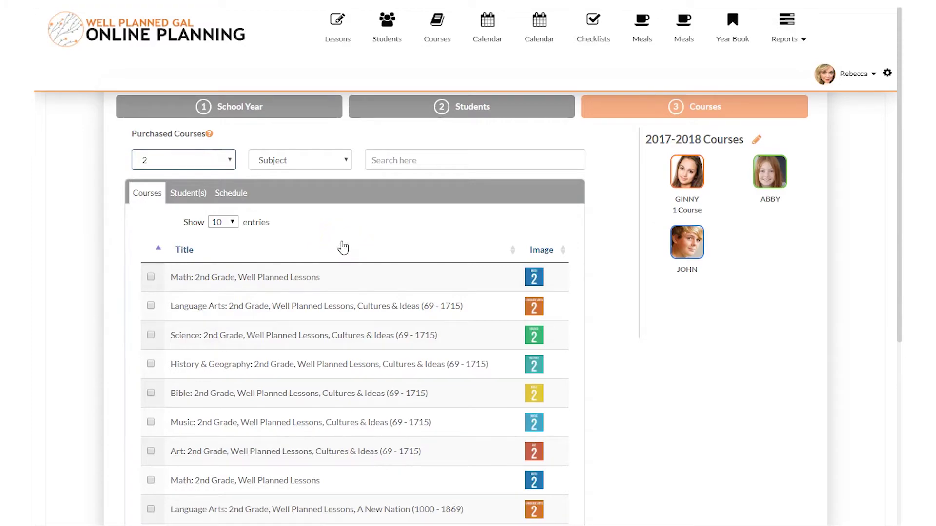
pyautogui.scroll(-1, 342, 246)
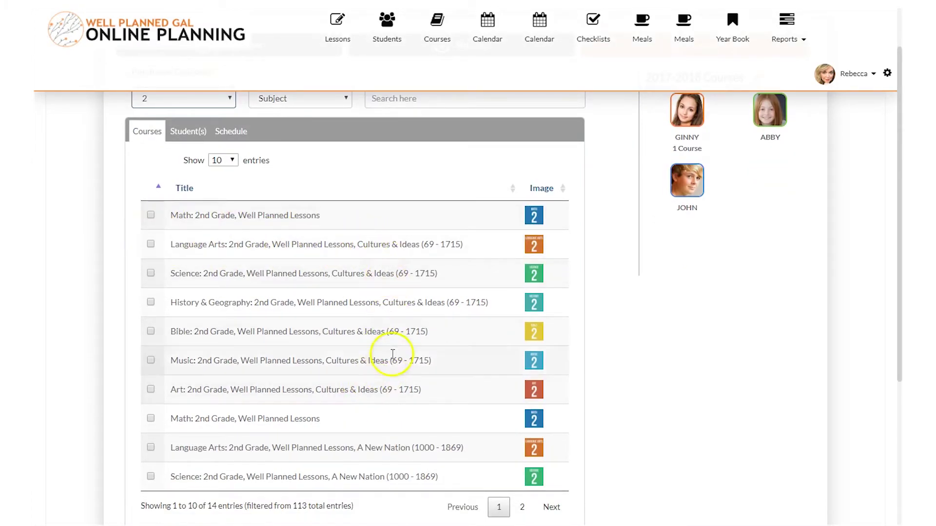
pyautogui.click(150, 215)
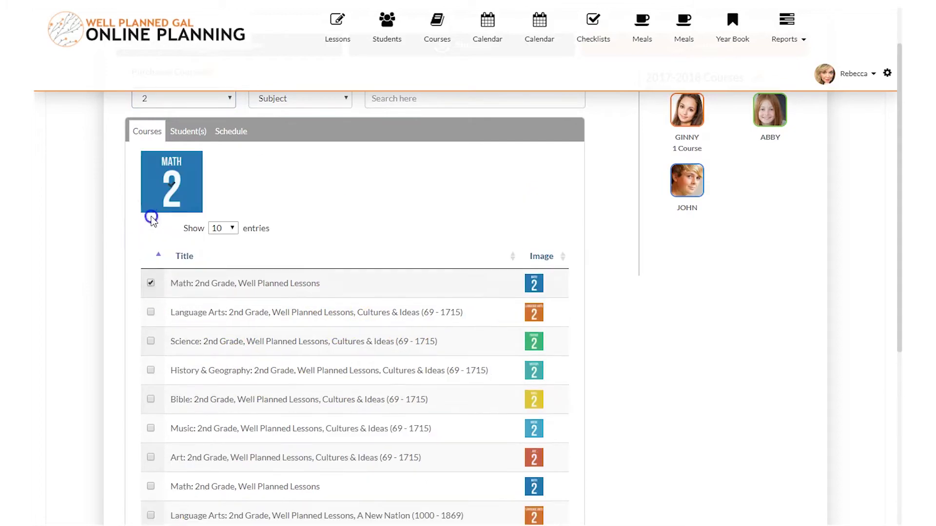
pyautogui.click(151, 313)
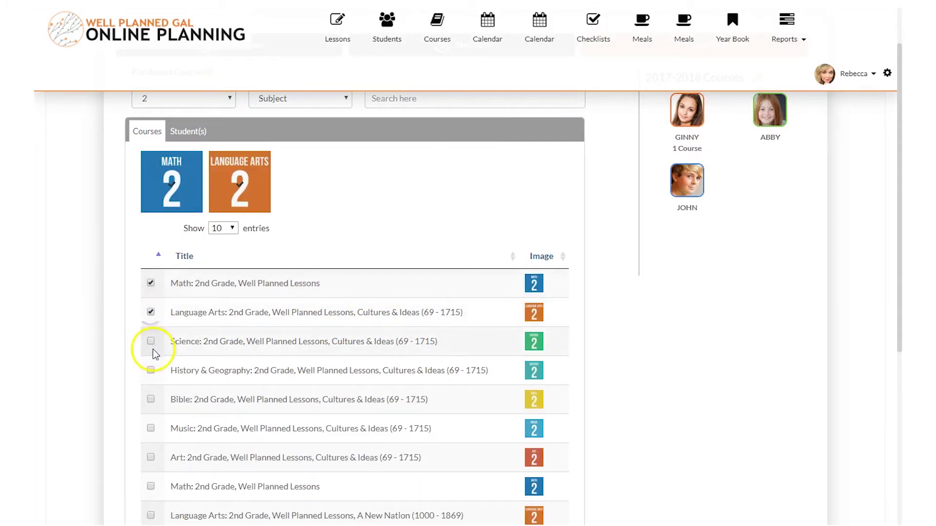
pyautogui.click(151, 312)
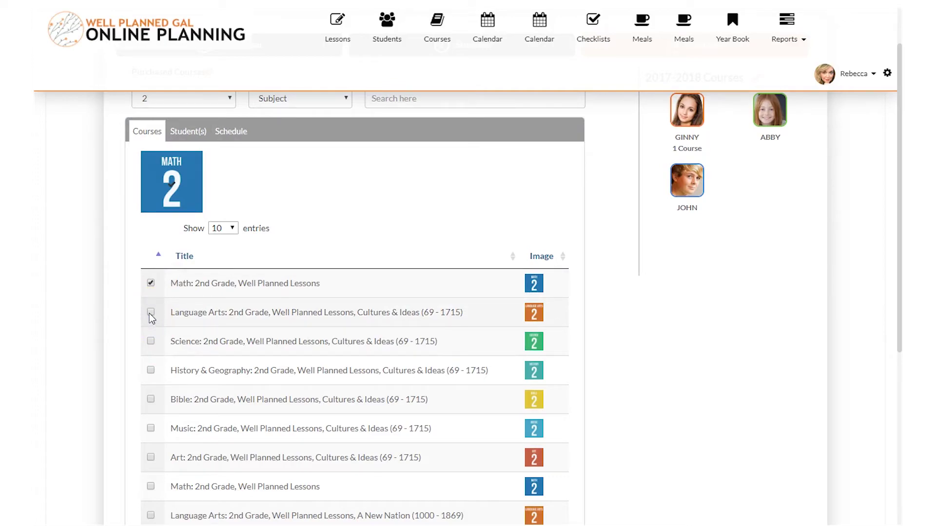
pyautogui.click(149, 313)
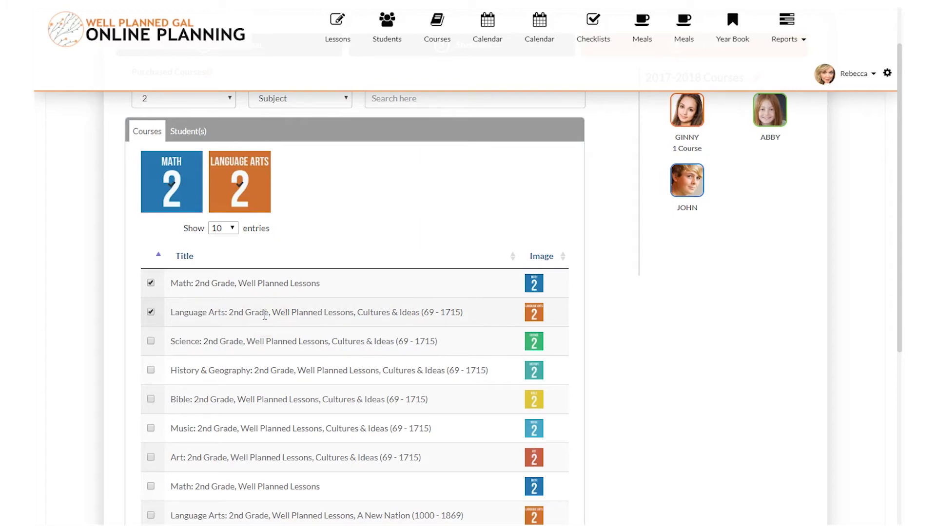
pyautogui.click(310, 277)
pyautogui.click(150, 319)
pyautogui.click(151, 313)
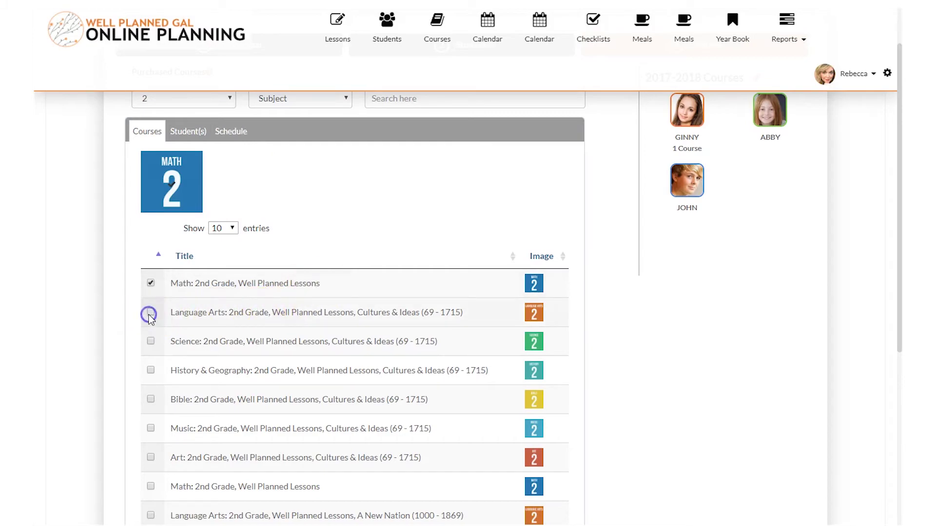
# View the time and weekday schedule settings for the selected Math course, and return to the course list.
pyautogui.click(215, 132)
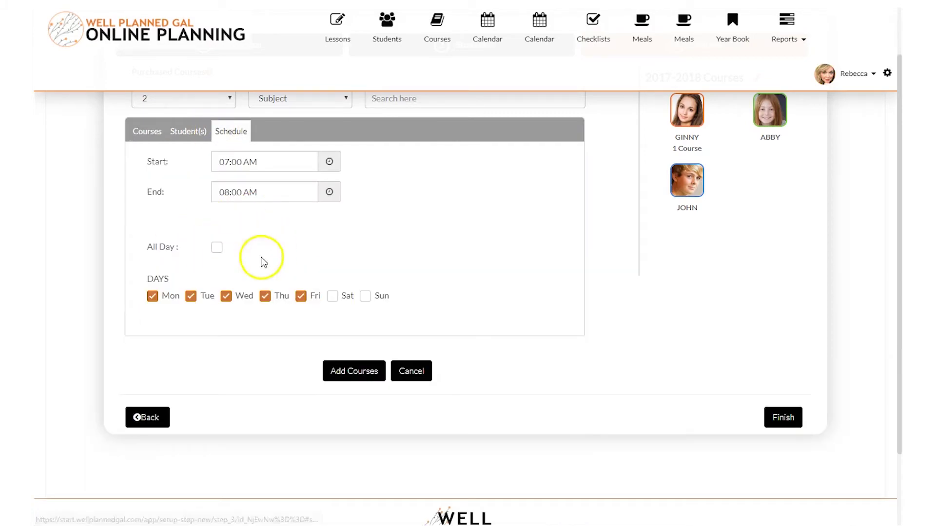
pyautogui.click(140, 128)
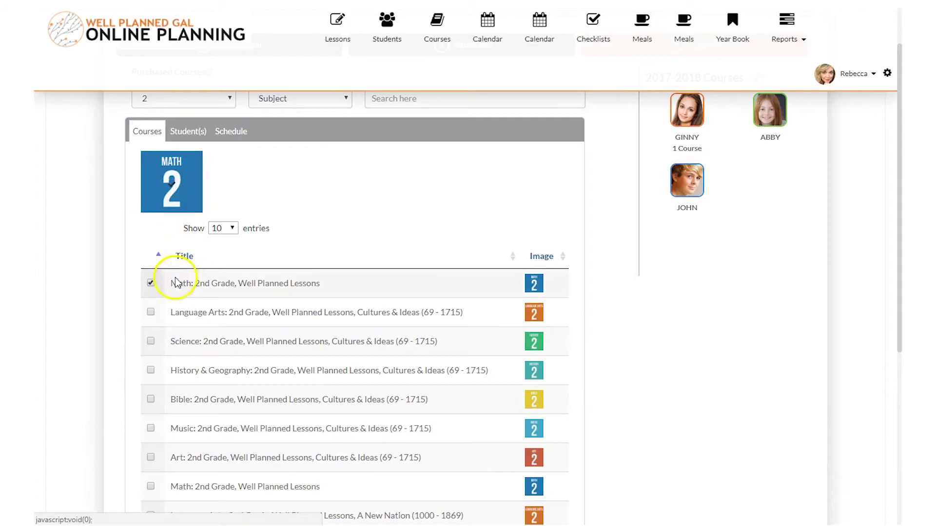
# Add the Cultures & Ideas (69 - 1715) Language Arts, Science, History & Geography, Bible, Music and Art courses to the selection.
pyautogui.click(151, 313)
pyautogui.click(152, 342)
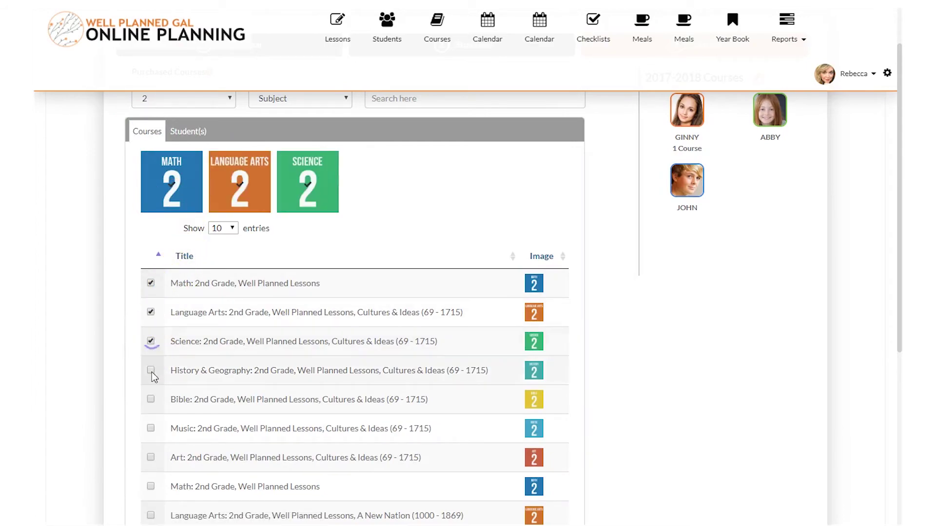
pyautogui.click(151, 371)
pyautogui.click(151, 399)
pyautogui.click(151, 428)
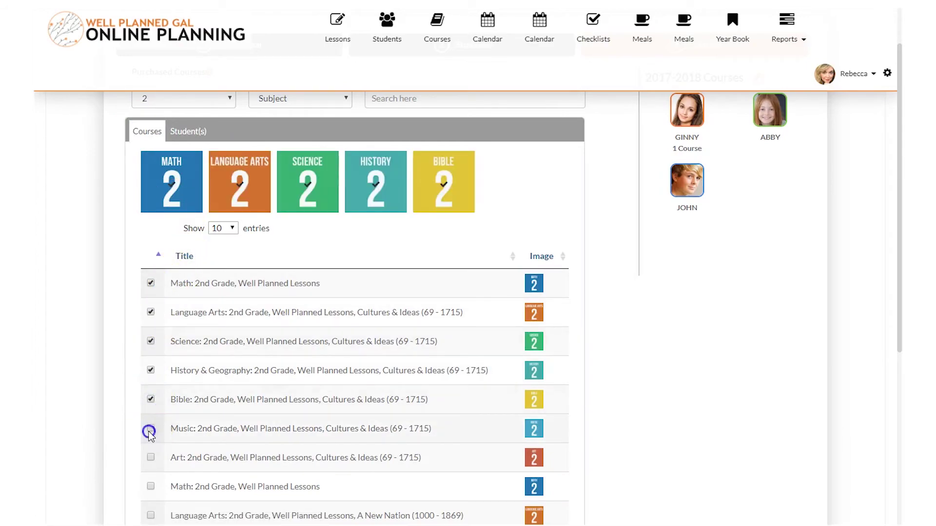
pyautogui.click(151, 458)
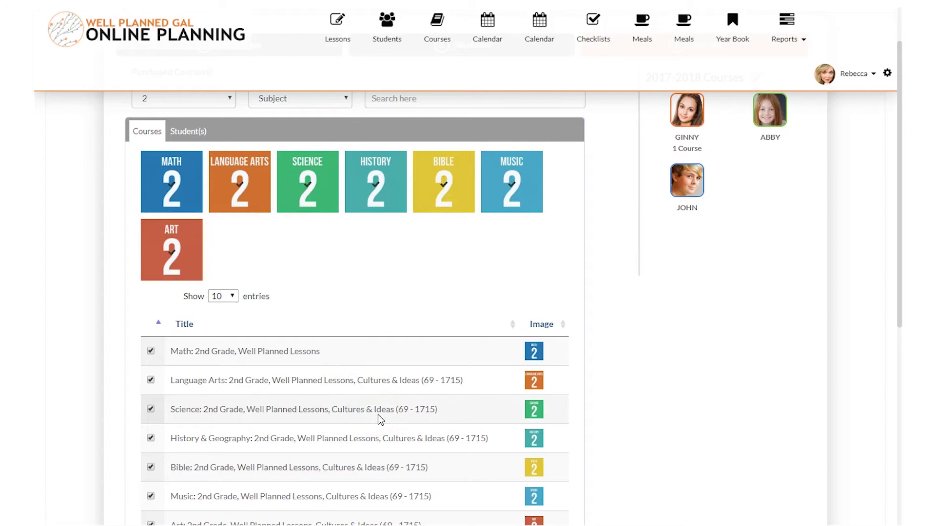
# Assign the selected 2nd Grade courses to the middle student and add them to the school year.
pyautogui.scroll(1, 381, 420)
pyautogui.click(188, 193)
pyautogui.click(296, 232)
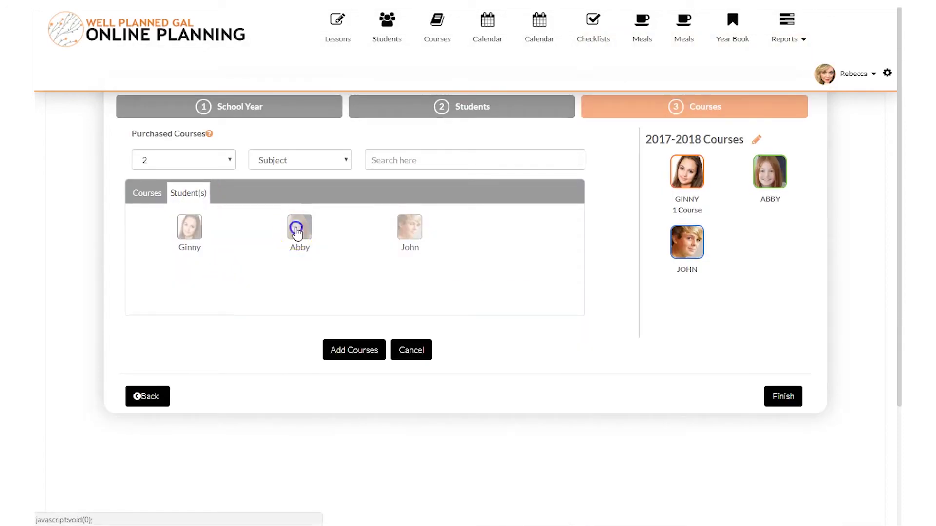
pyautogui.click(351, 356)
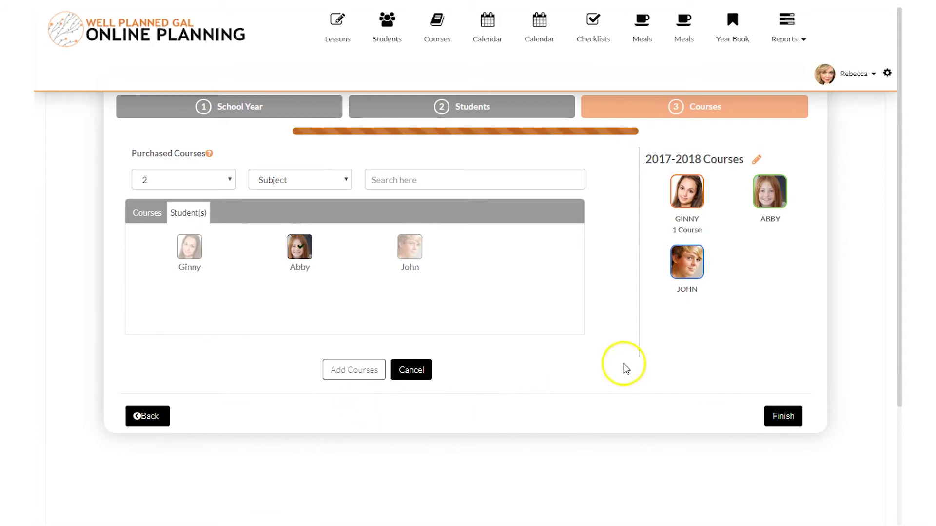
pyautogui.click(607, 184)
pyautogui.click(764, 226)
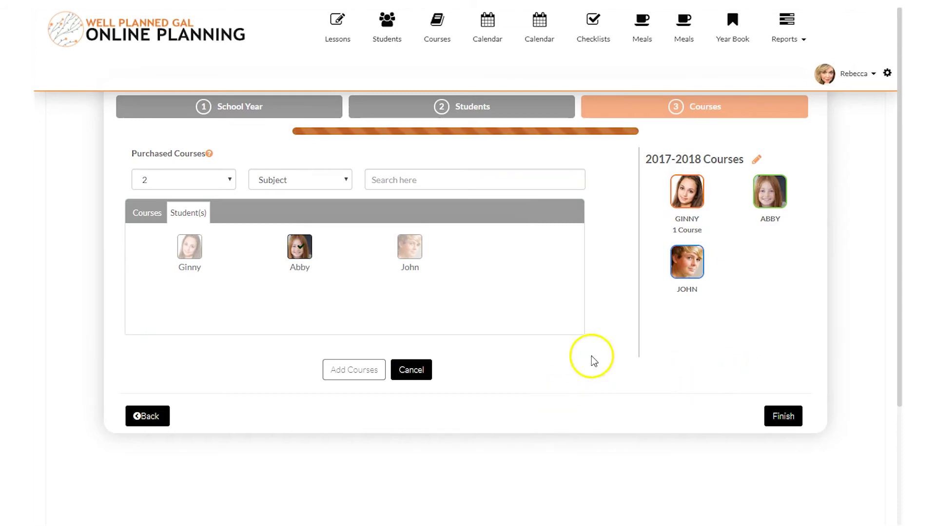
pyautogui.click(751, 251)
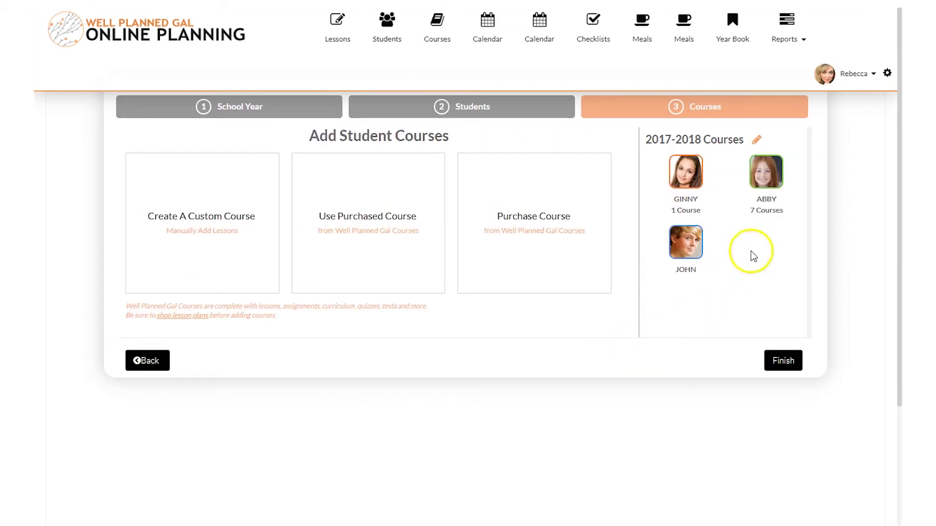
# Finish the course setup and open the Courses page by way of the Lessons page.
pyautogui.click(782, 362)
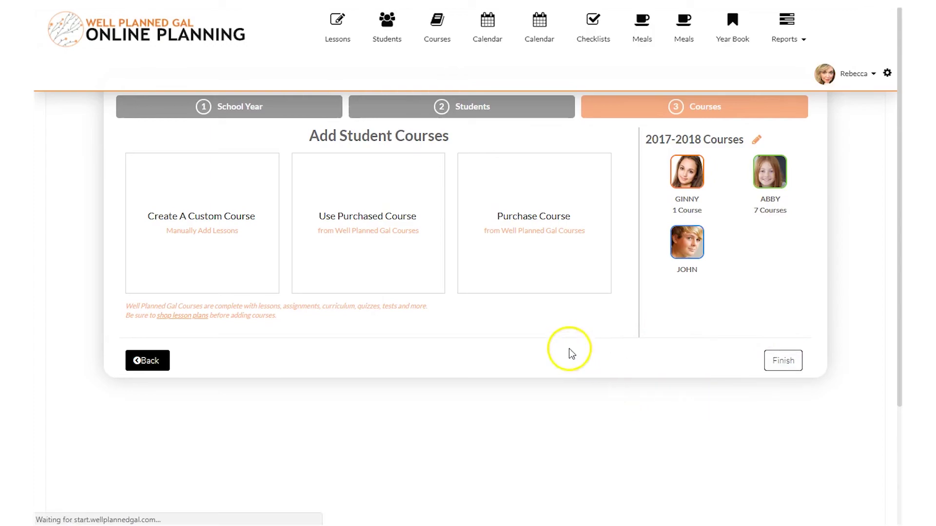
pyautogui.click(351, 43)
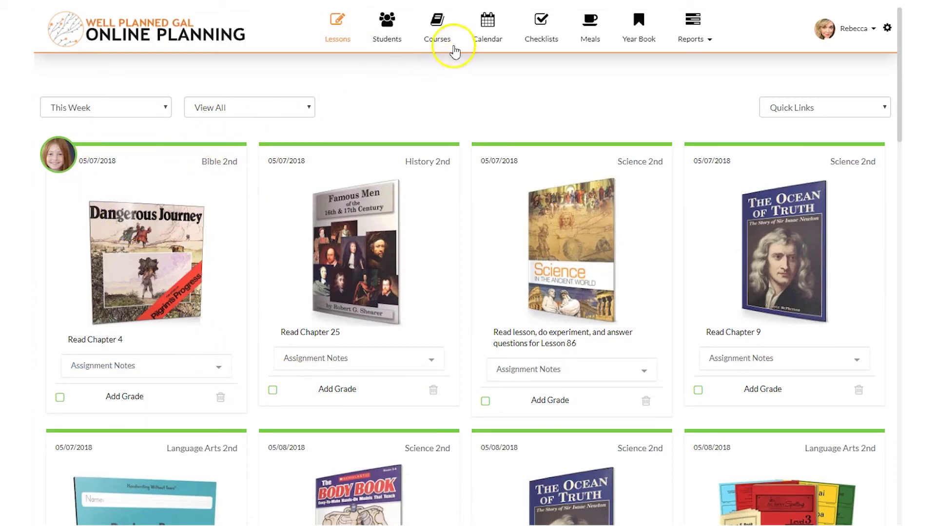
pyautogui.click(438, 36)
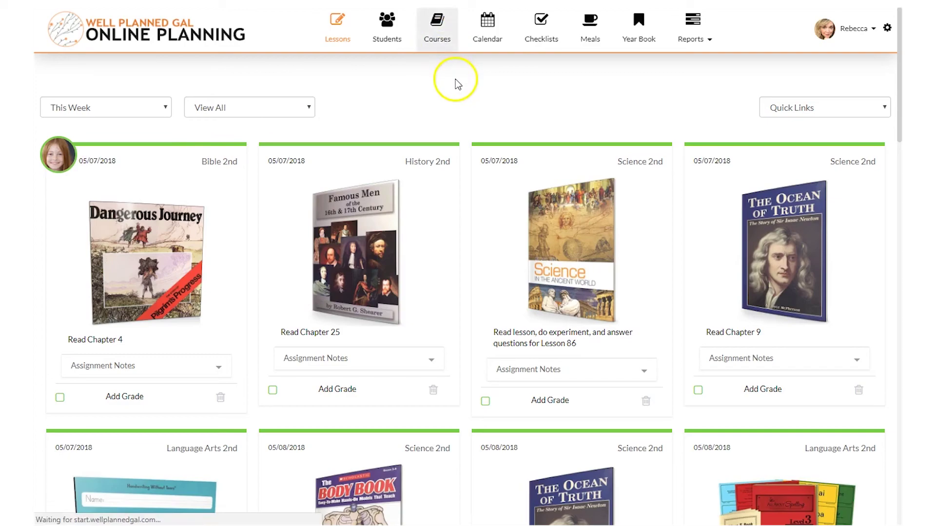